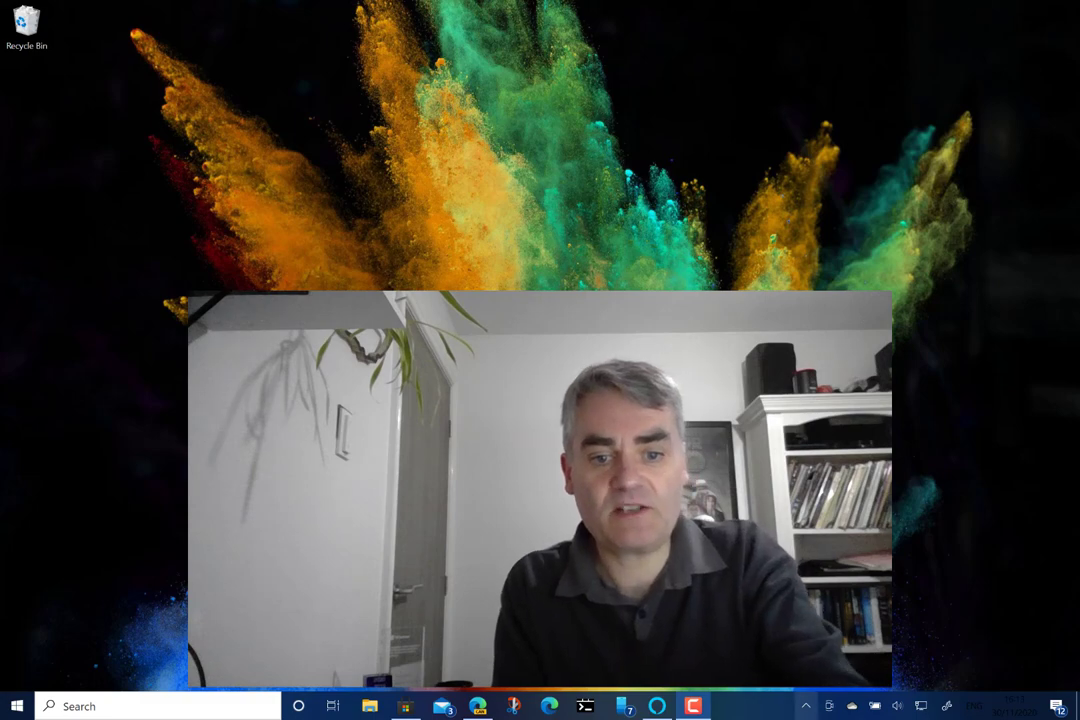
# Bring the Microsoft Store's Alexa product page, marked installed, to the front
pyautogui.click(405, 708)
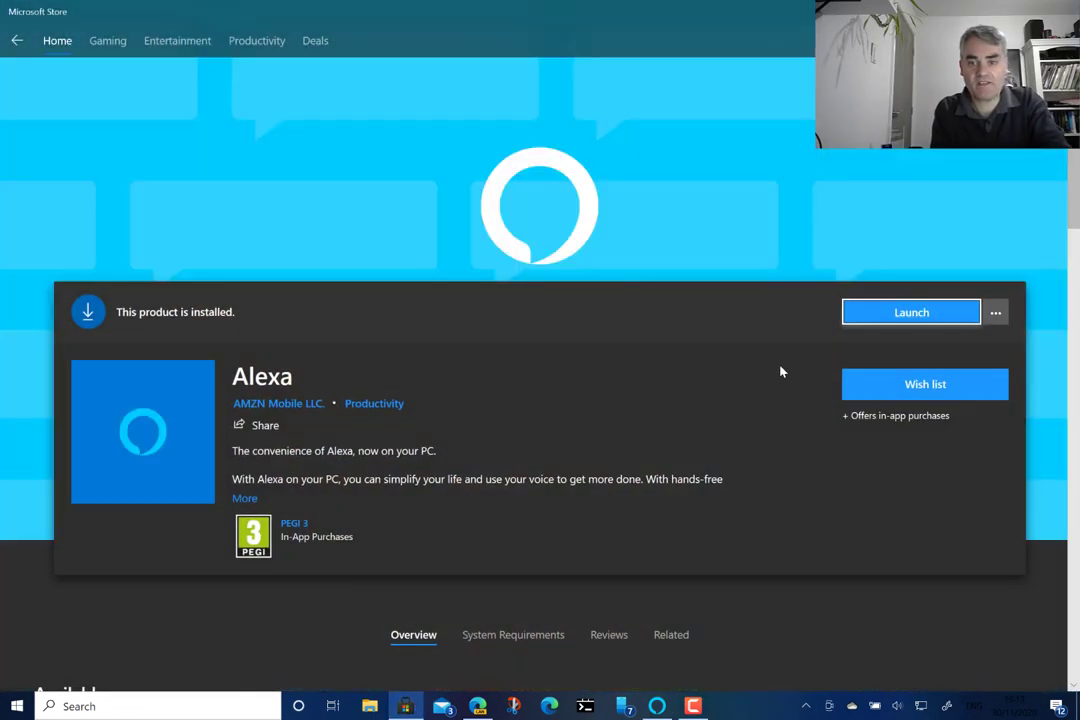
# Launch the installed Alexa app from its Microsoft Store page
pyautogui.click(867, 322)
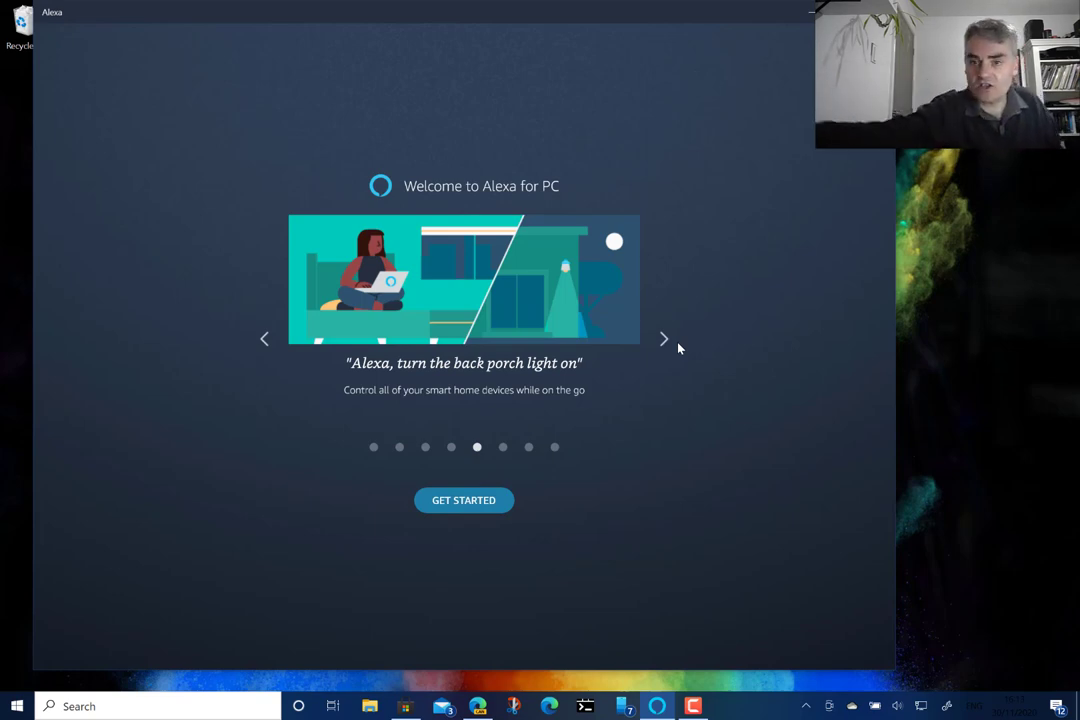
# Start Alexa setup and sign in to the Amazon account
pyautogui.press('Return')
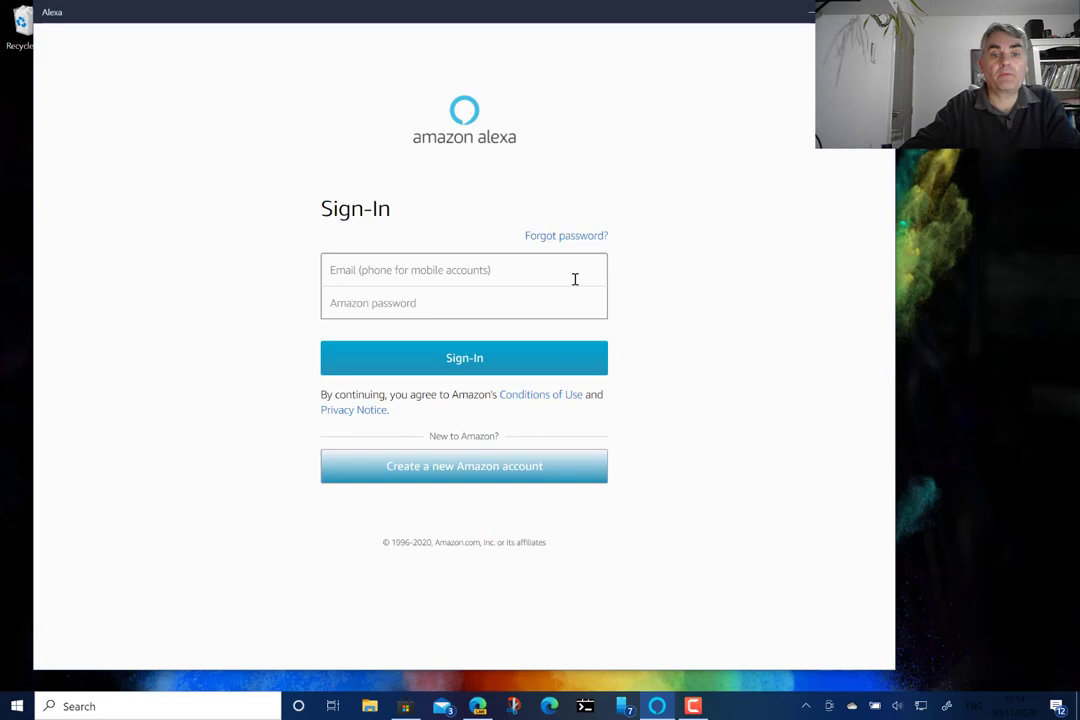
pyautogui.click(492, 278)
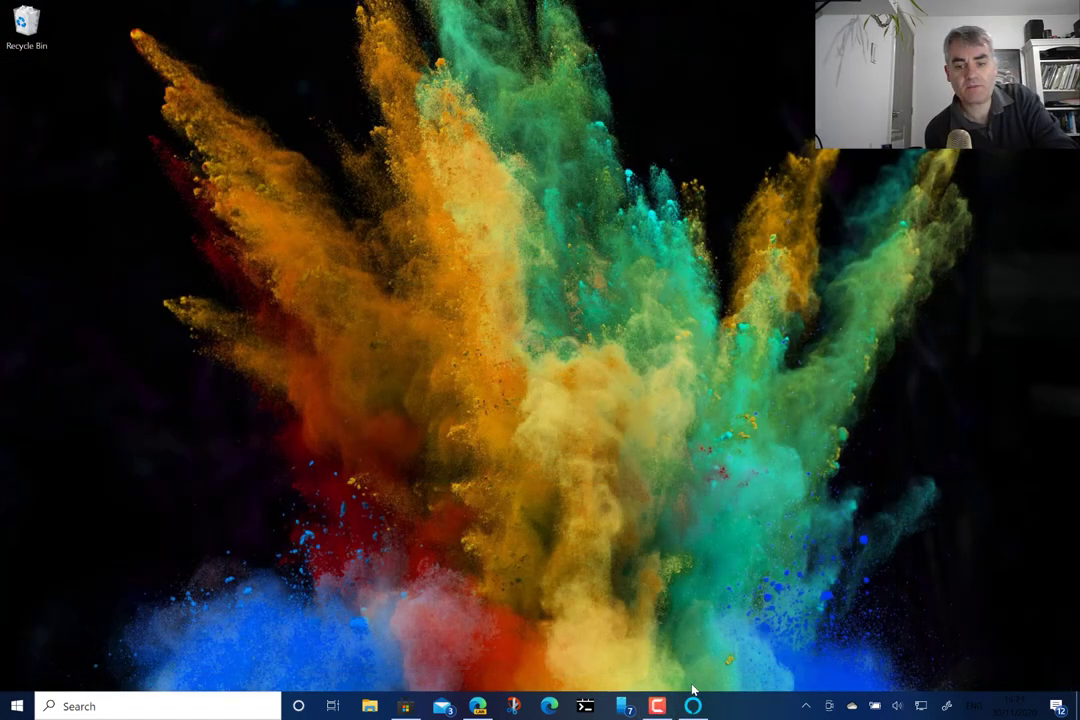
pyautogui.click(693, 704)
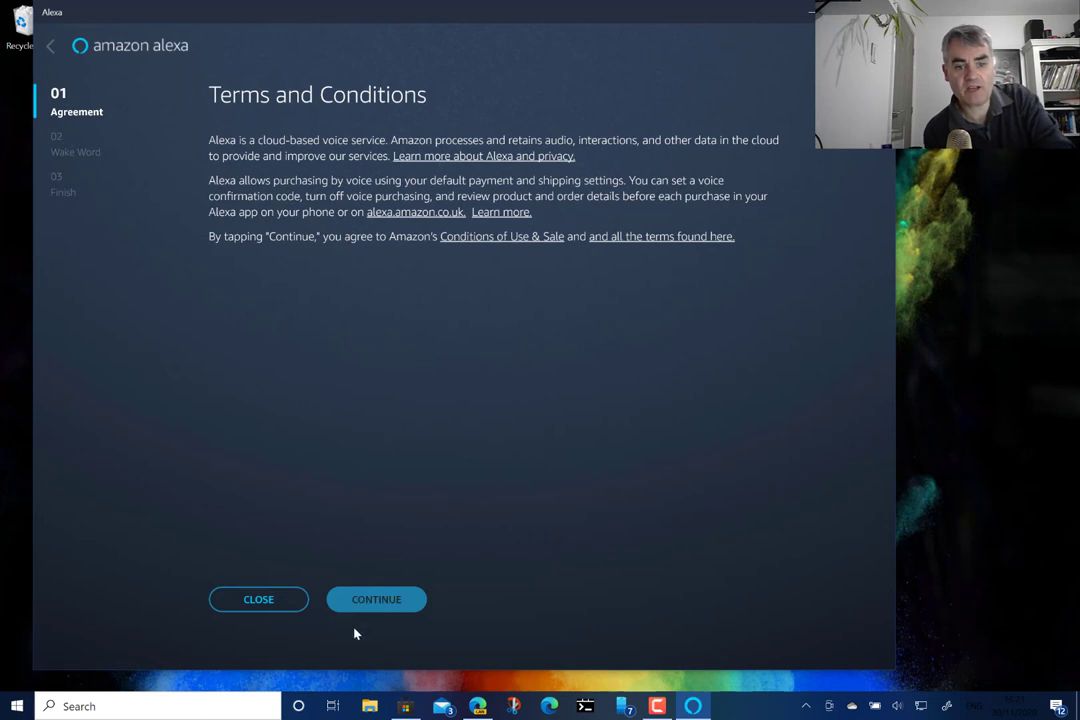
# Accept the Alexa terms and conditions and allow microphone access
pyautogui.click(378, 599)
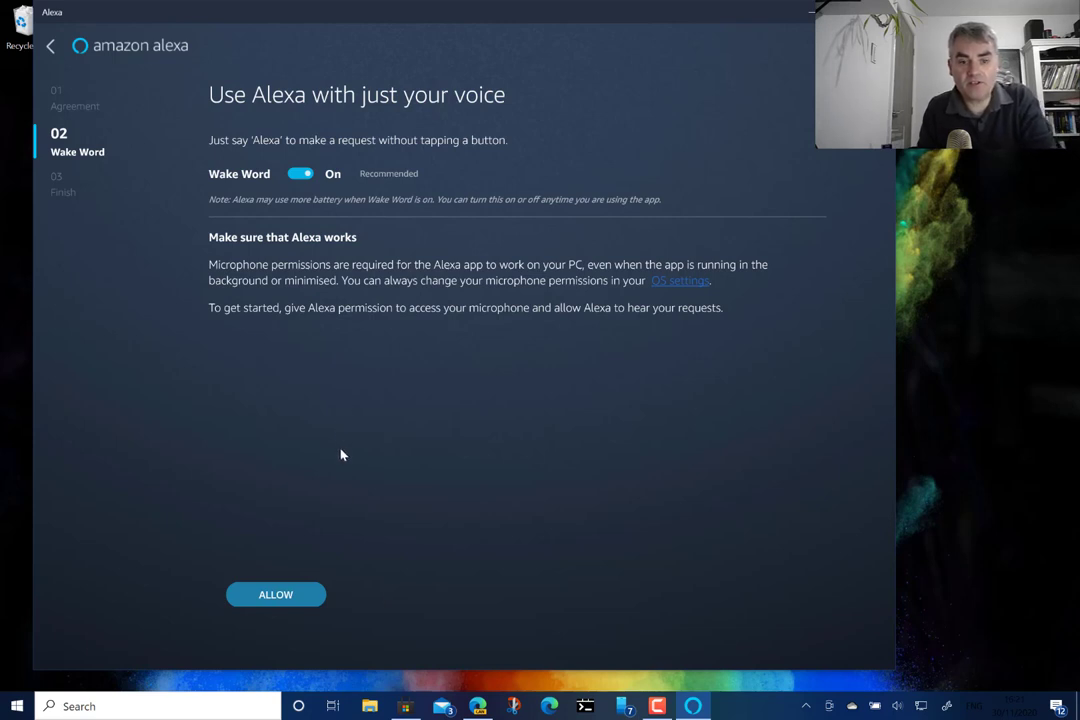
pyautogui.click(276, 596)
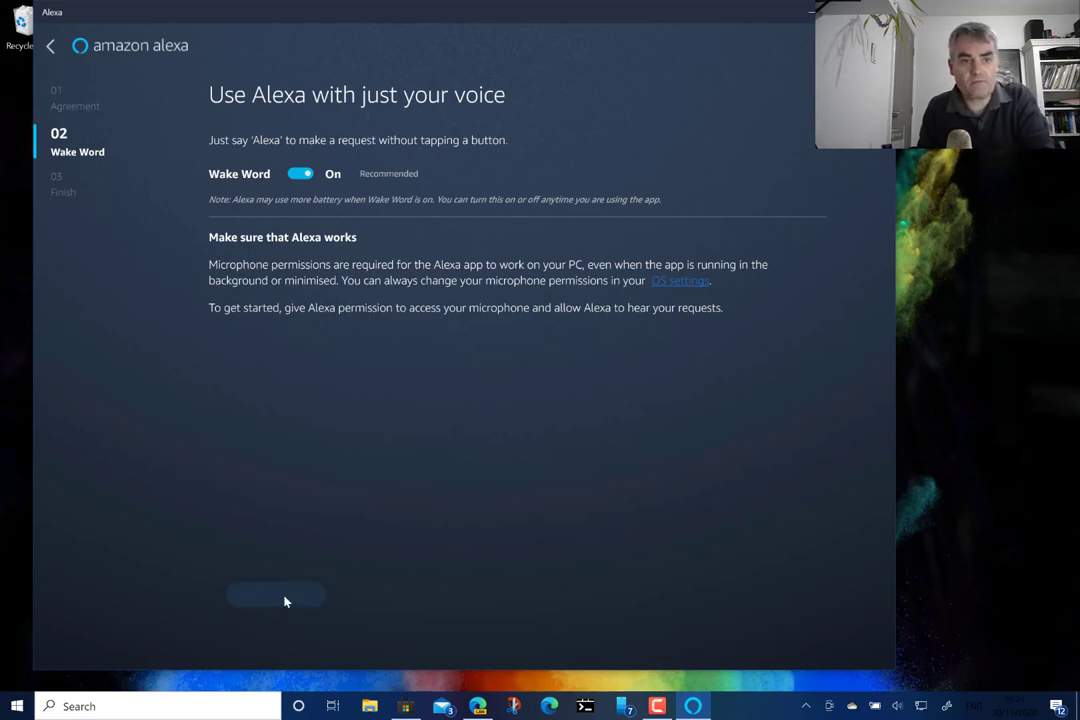
pyautogui.click(284, 600)
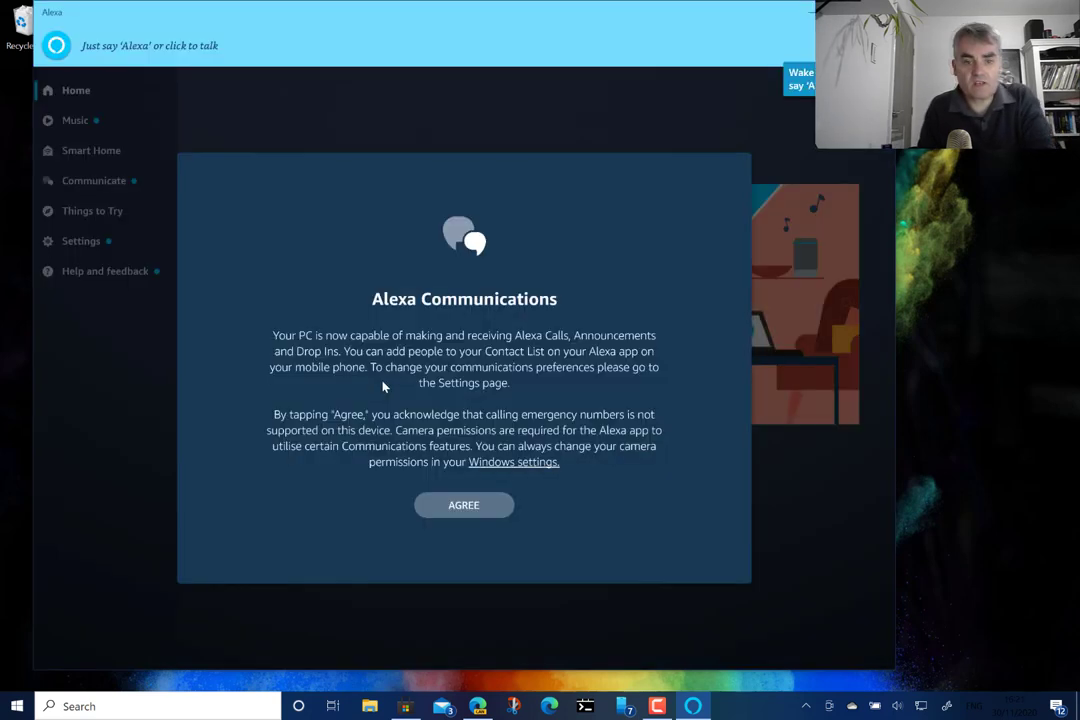
# Agree to the Alexa Communications notice and dismiss the music promotion
pyautogui.click(461, 512)
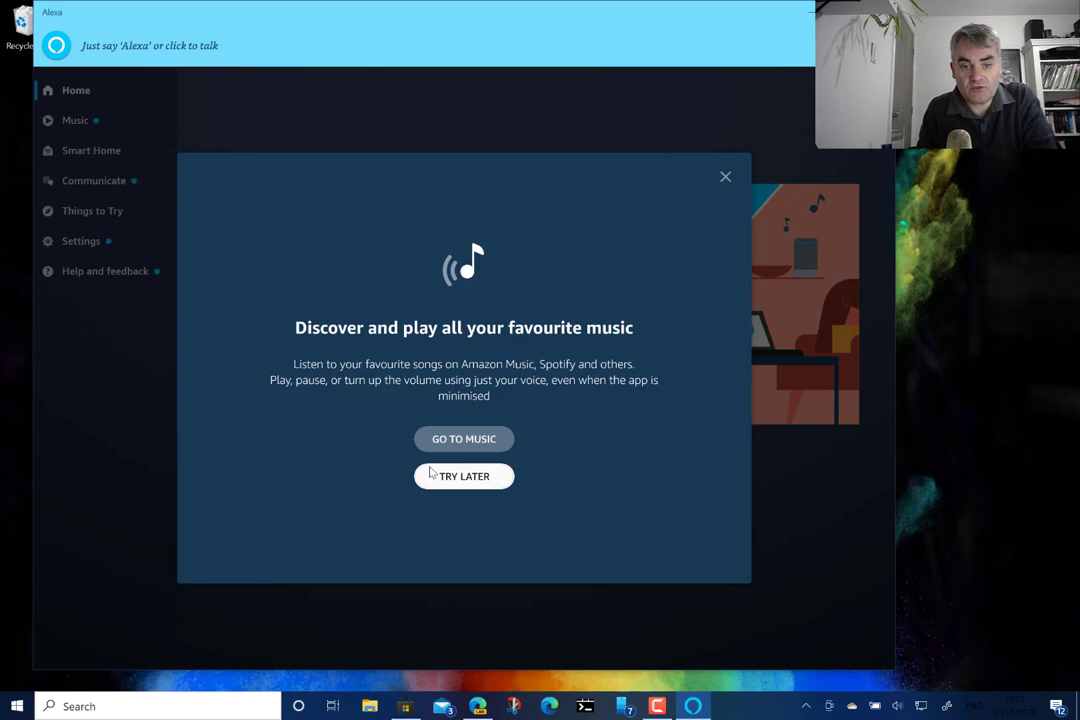
pyautogui.click(726, 178)
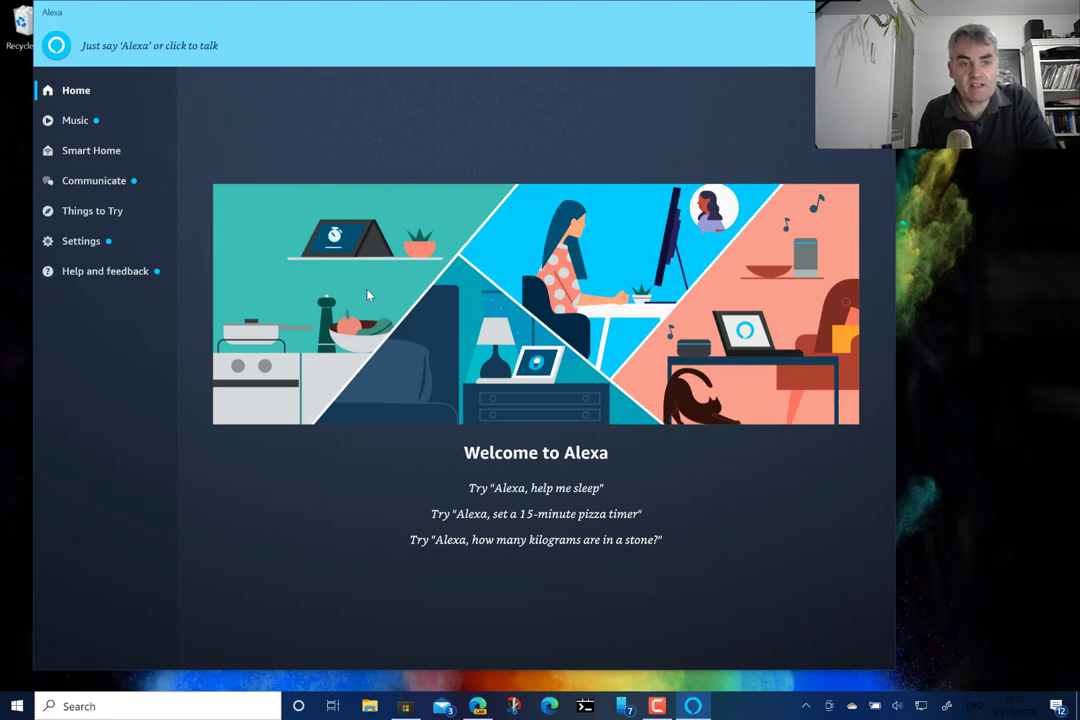
# Open Smart Home and browse the connected lights, plugs and thermostat tiles
pyautogui.click(108, 158)
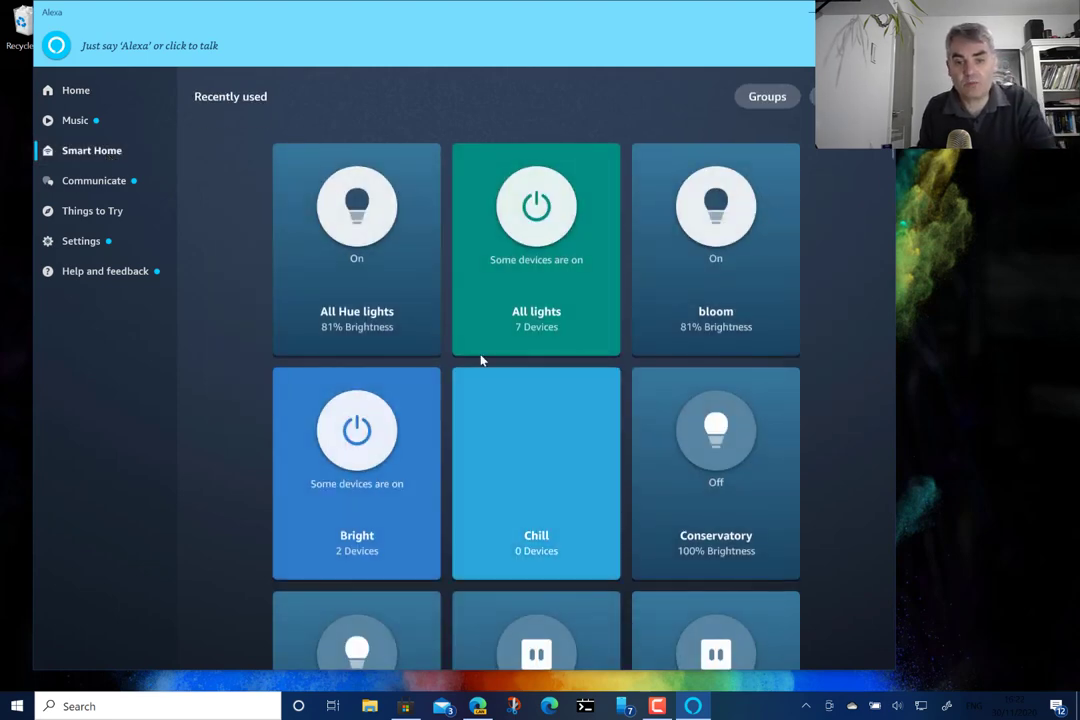
pyautogui.scroll(-5, 481, 354)
pyautogui.scroll(-5, 481, 354)
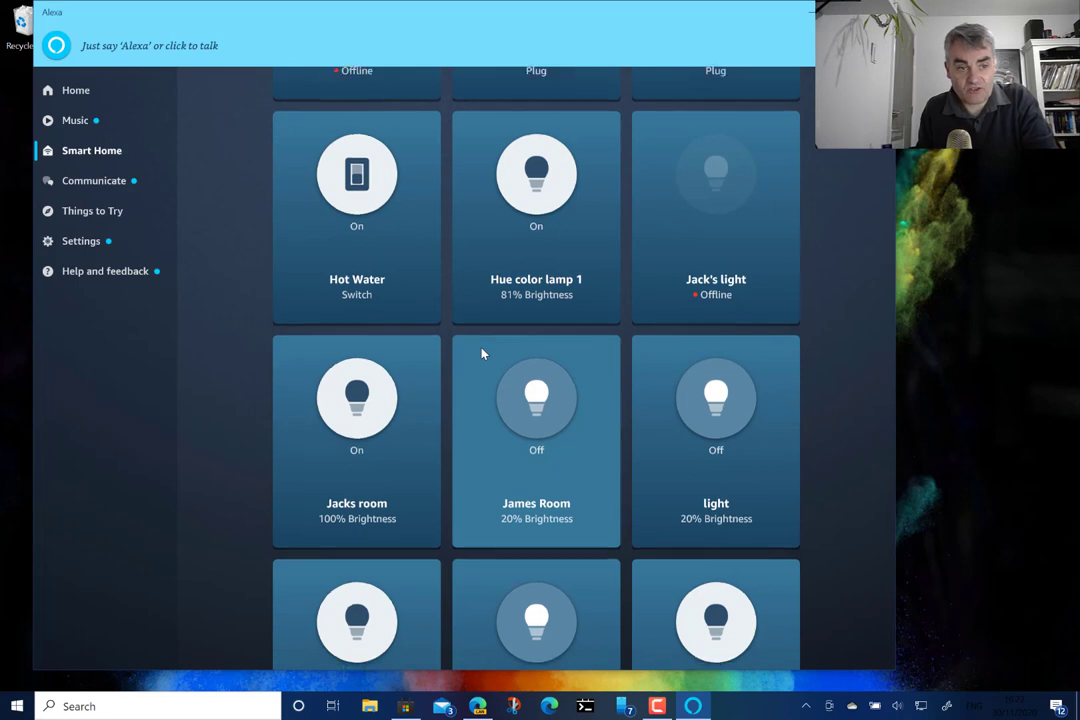
pyautogui.scroll(-2, 481, 354)
pyautogui.scroll(-5, 481, 354)
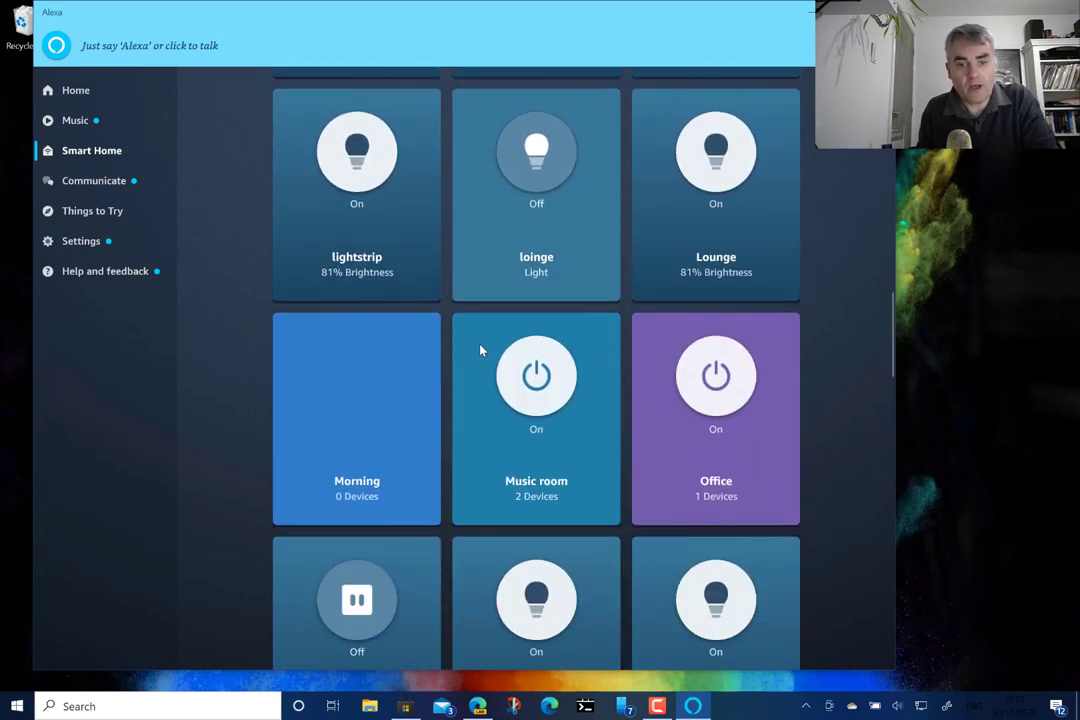
pyautogui.scroll(-5, 481, 350)
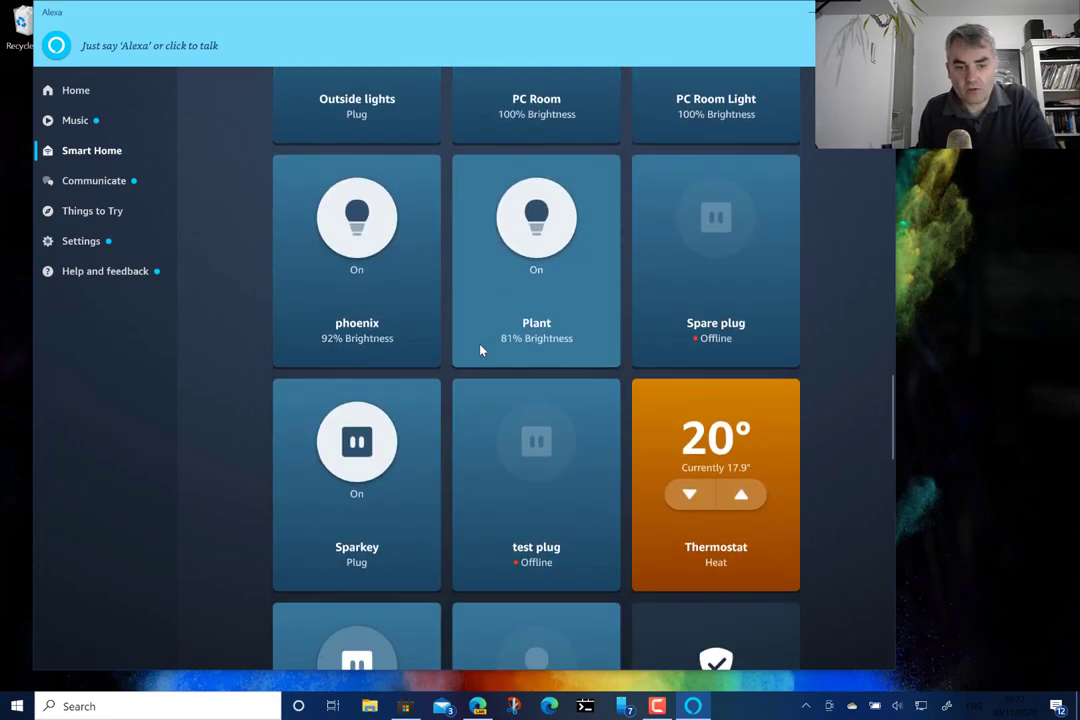
pyautogui.scroll(-5, 481, 350)
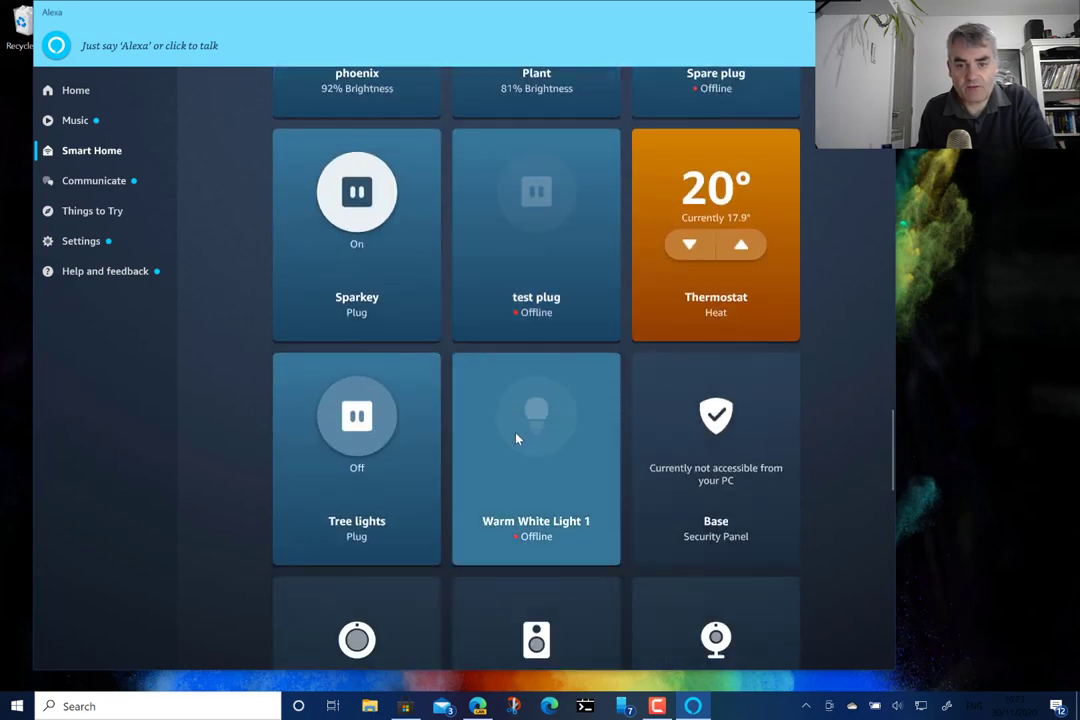
pyautogui.scroll(-2, 517, 438)
pyautogui.scroll(10, 517, 438)
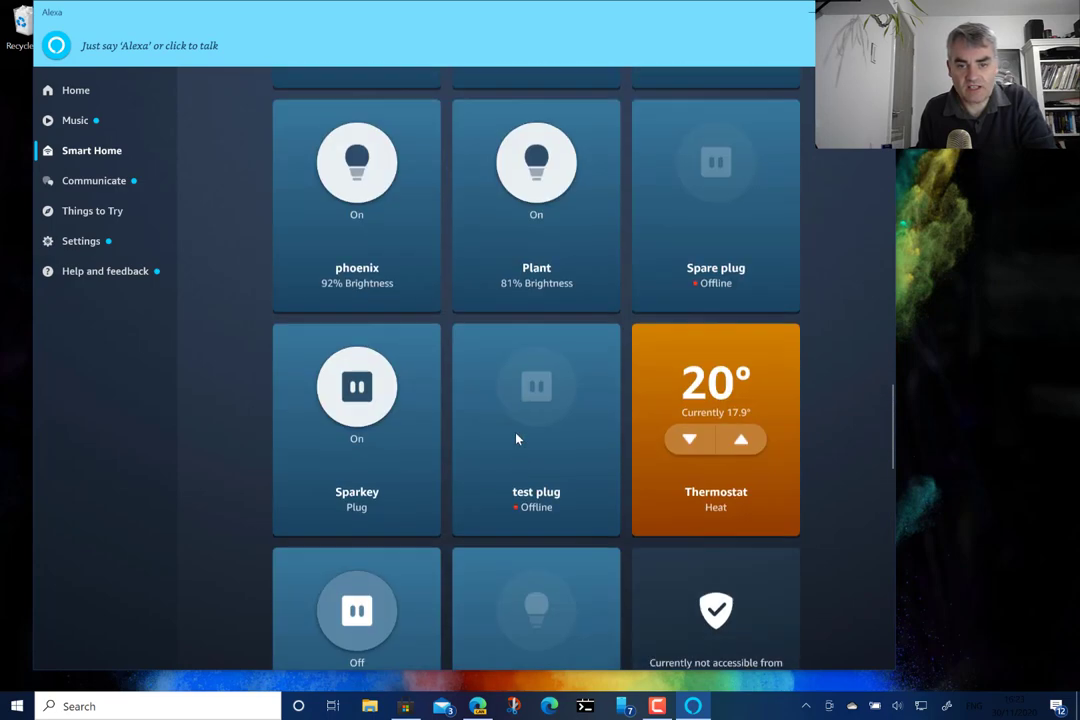
pyautogui.scroll(1, 517, 438)
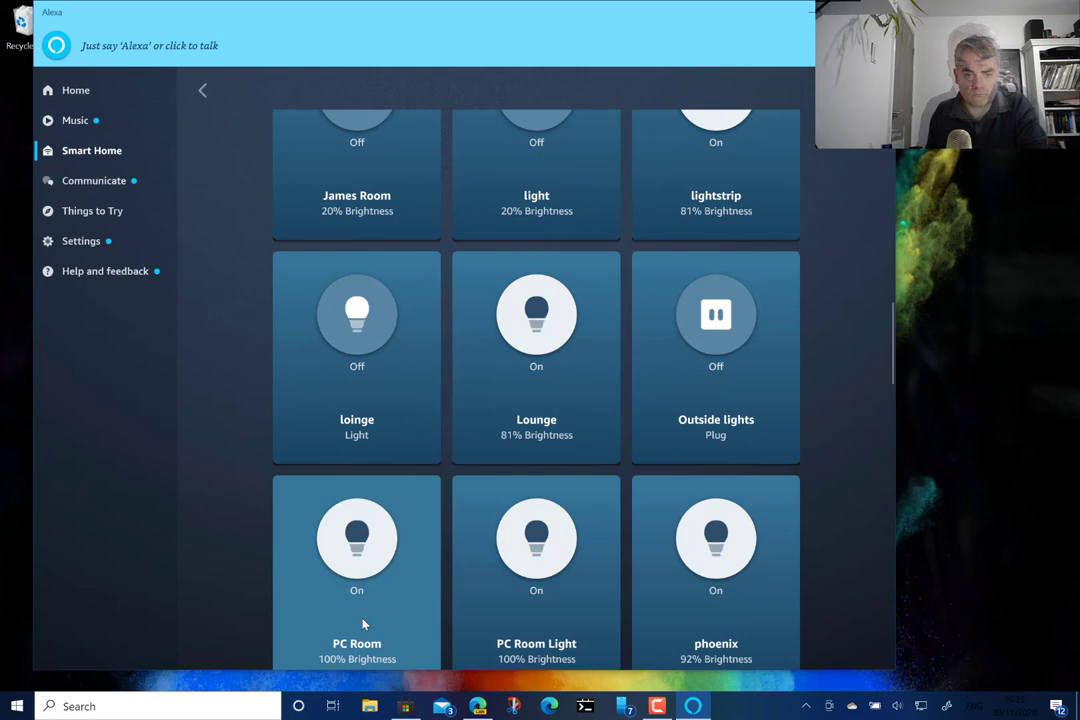
# Try Warm White and Red on the PC Room light, then settle on Cool White
pyautogui.click(362, 622)
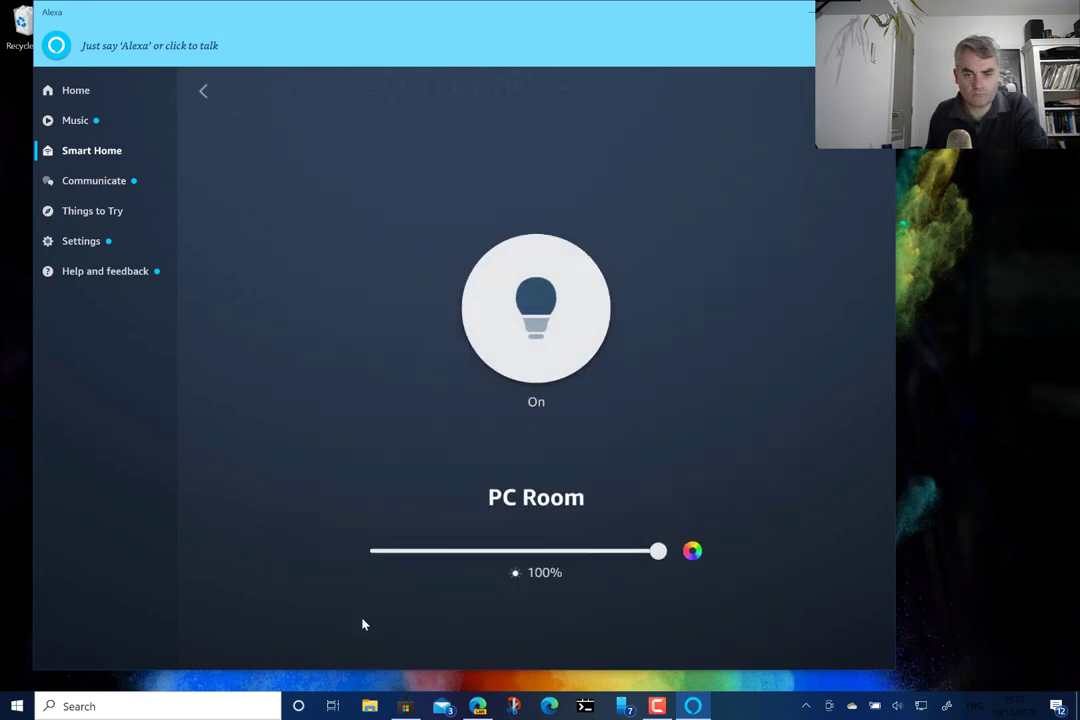
pyautogui.click(694, 555)
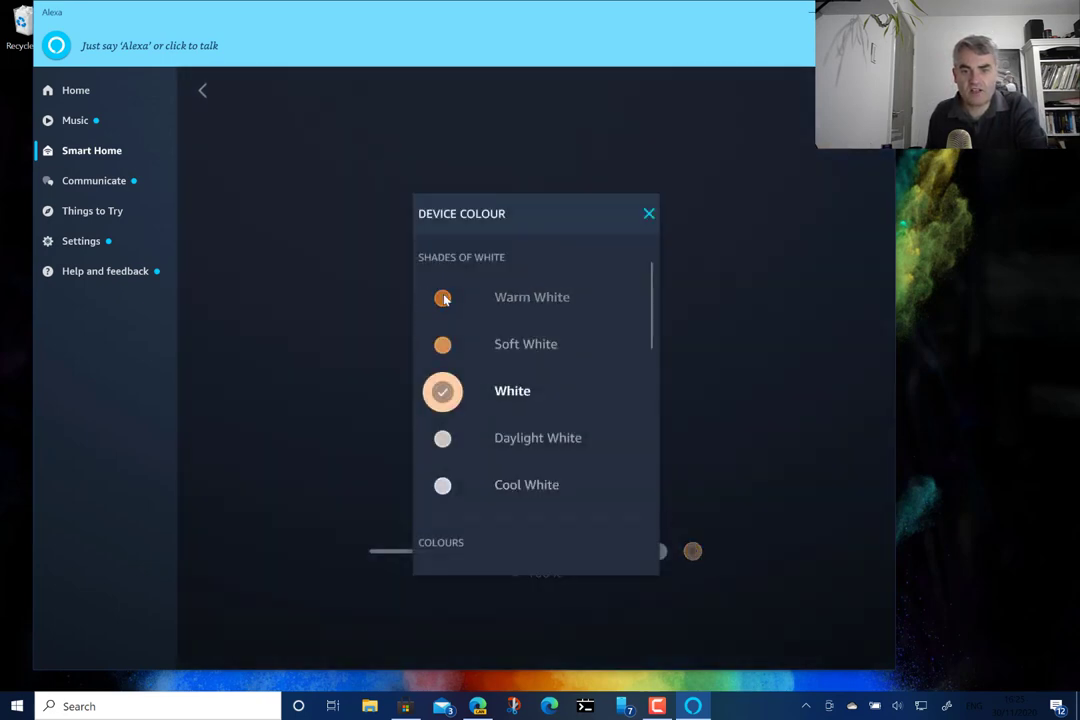
pyautogui.click(443, 297)
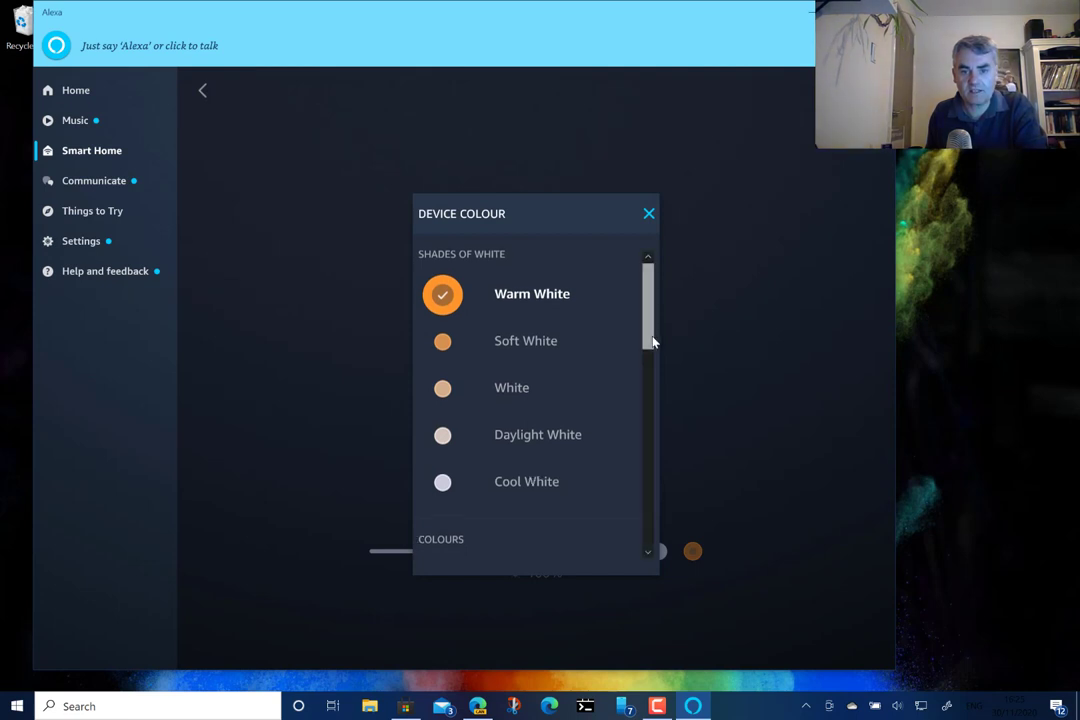
pyautogui.moveTo(652, 342); pyautogui.dragTo(651, 398)
pyautogui.scroll(-1, 518, 369)
pyautogui.click(465, 306)
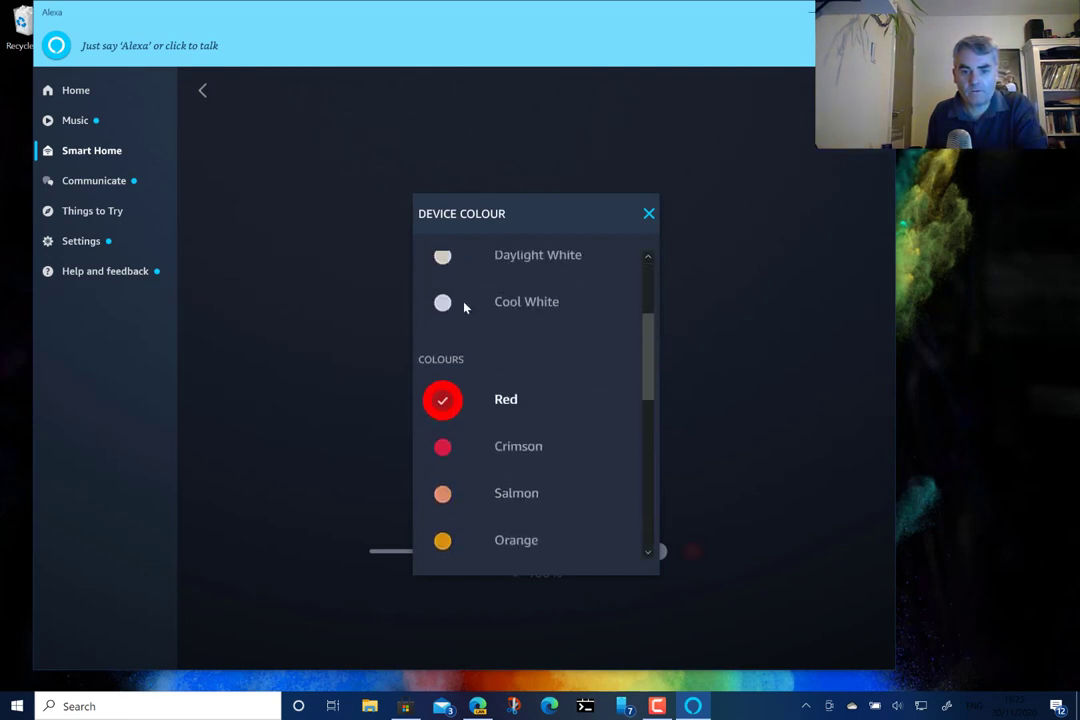
pyautogui.moveTo(646, 374); pyautogui.dragTo(643, 280)
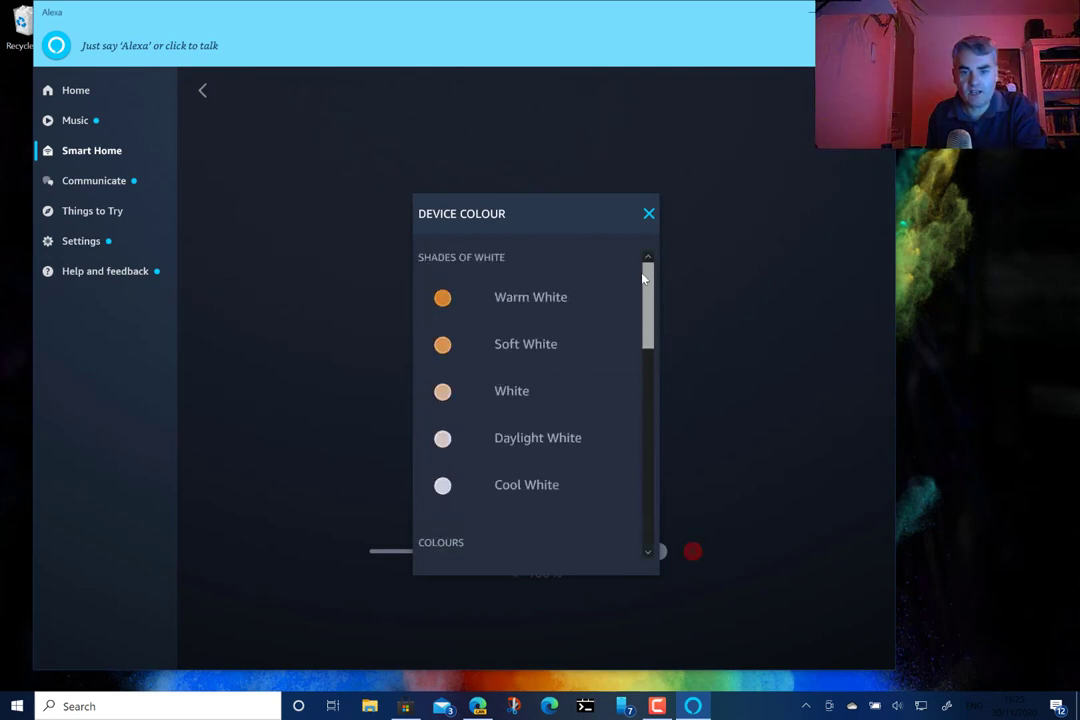
pyautogui.click(527, 484)
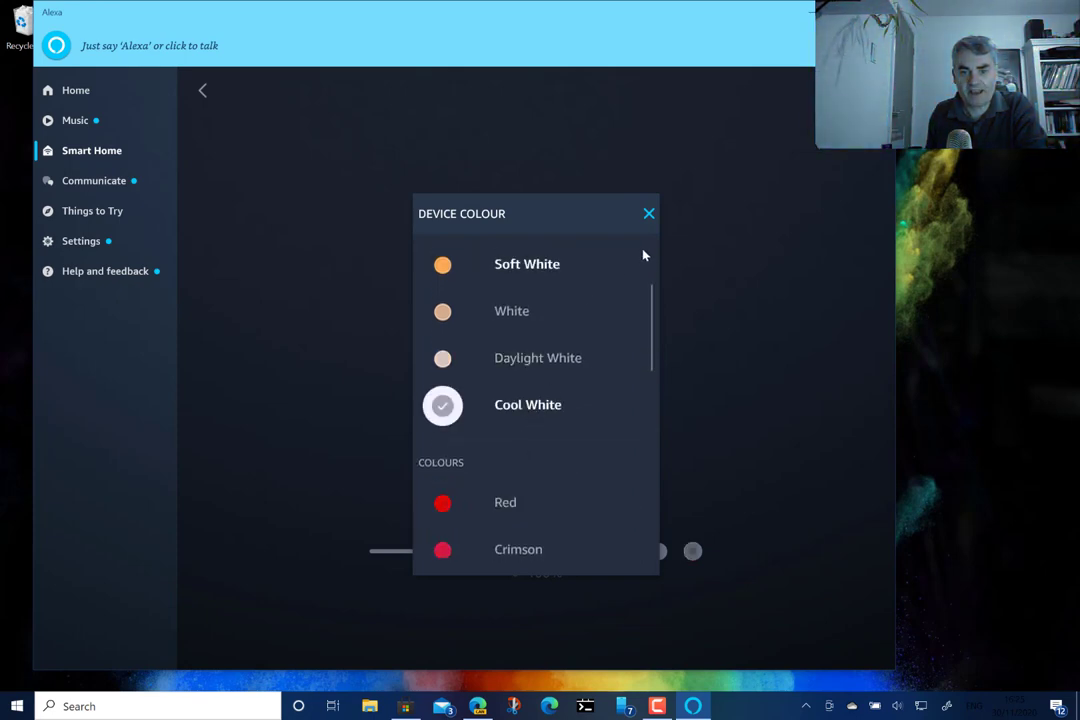
pyautogui.click(647, 214)
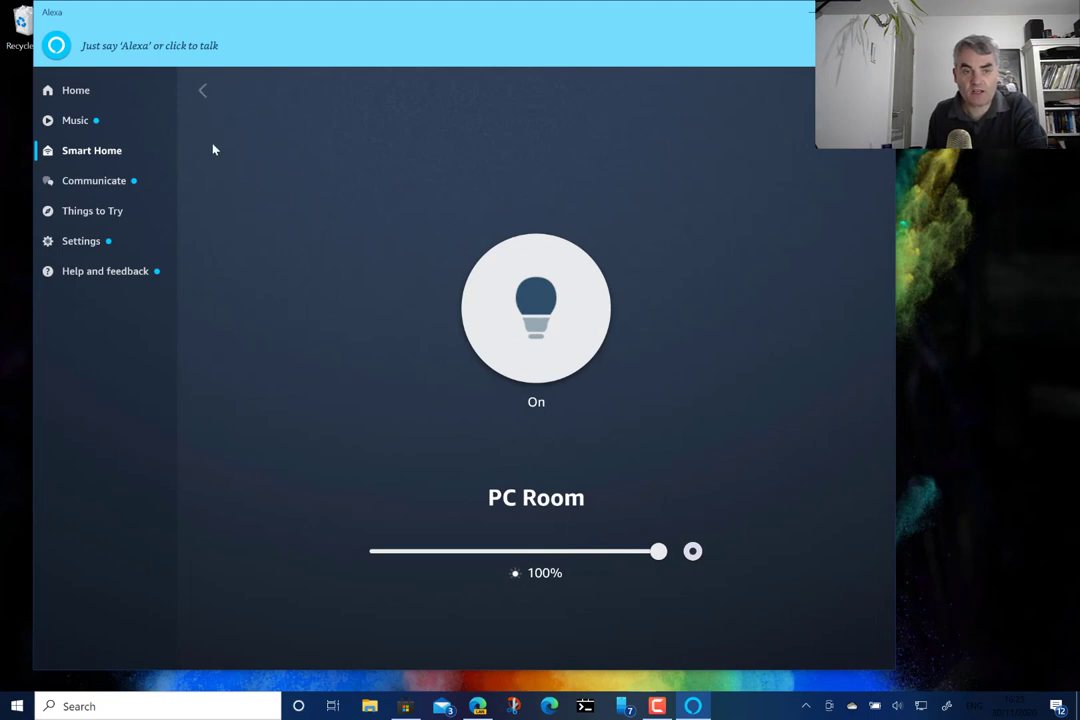
# Leave the PC Room light page for the Smart Home all-devices grid
pyautogui.click(203, 92)
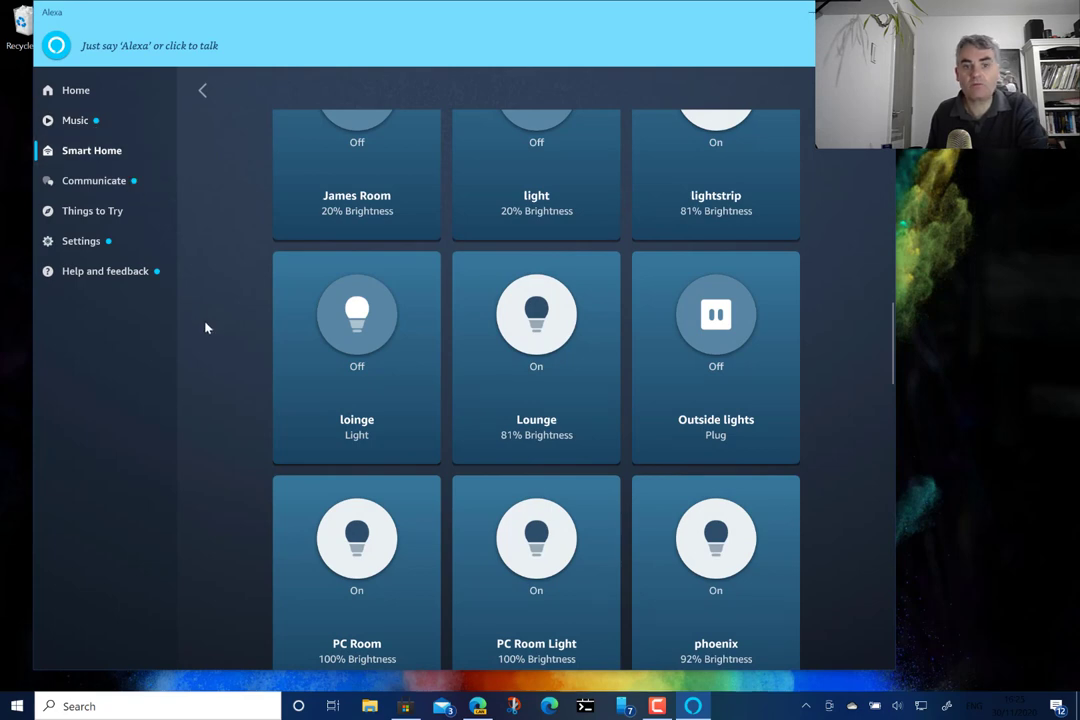
pyautogui.scroll(10, 206, 326)
pyautogui.scroll(-1, 206, 327)
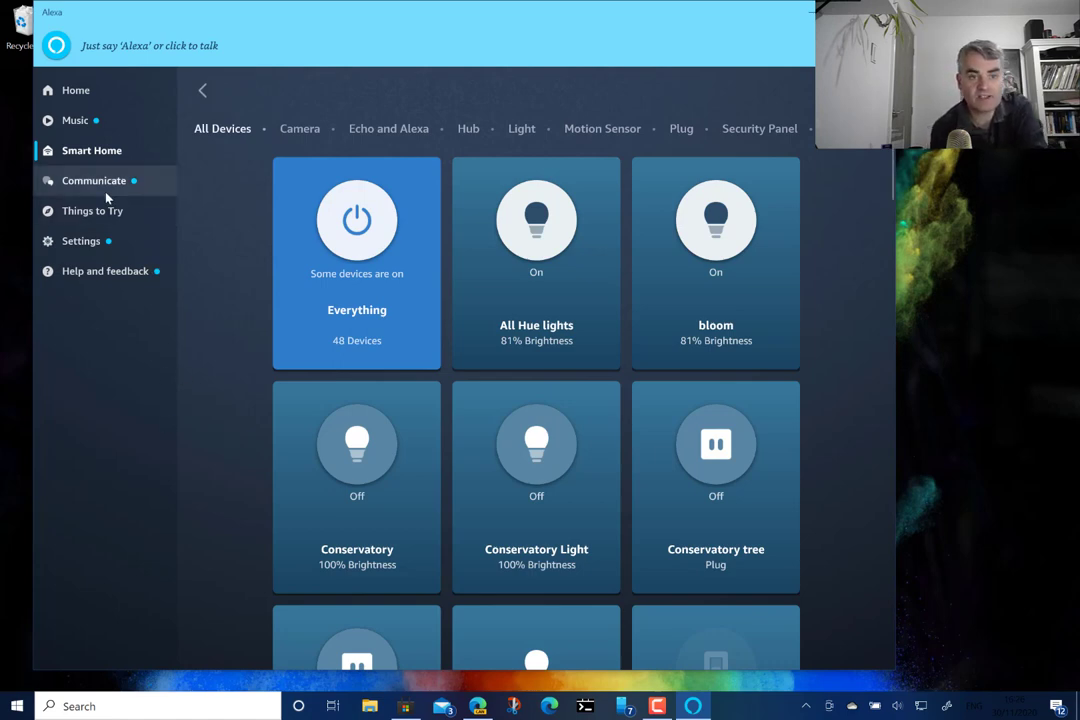
# Pause Poles Apart by Pink Floyd, then visit Things to Try and Settings
pyautogui.click(82, 124)
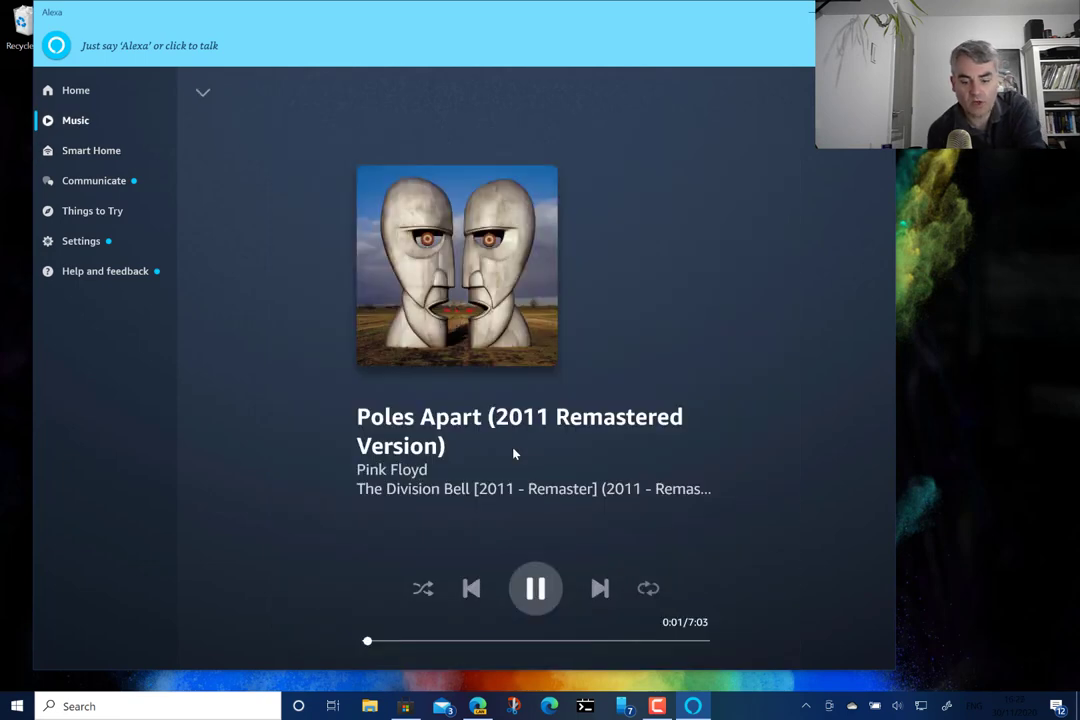
pyautogui.click(533, 592)
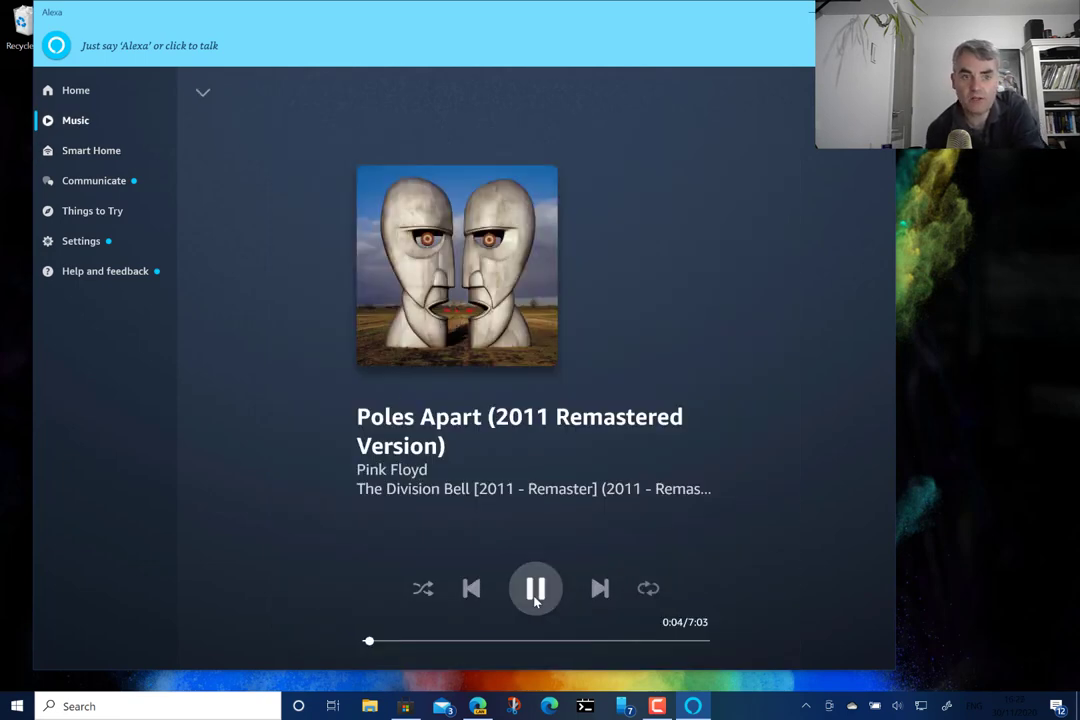
pyautogui.click(101, 212)
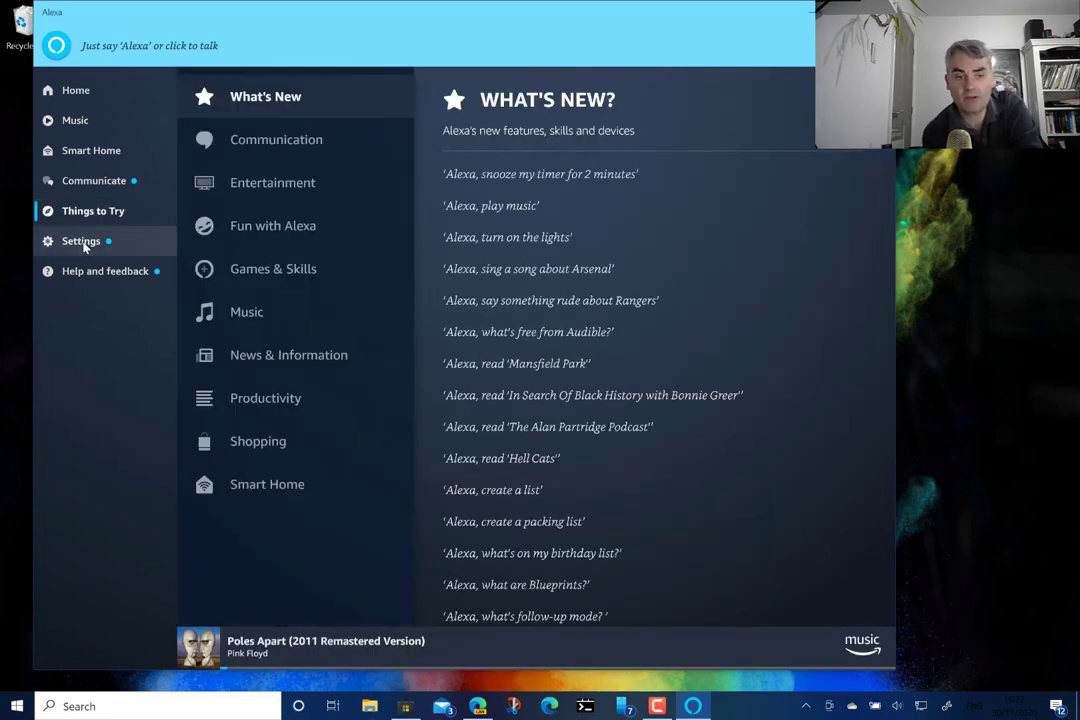
pyautogui.click(82, 242)
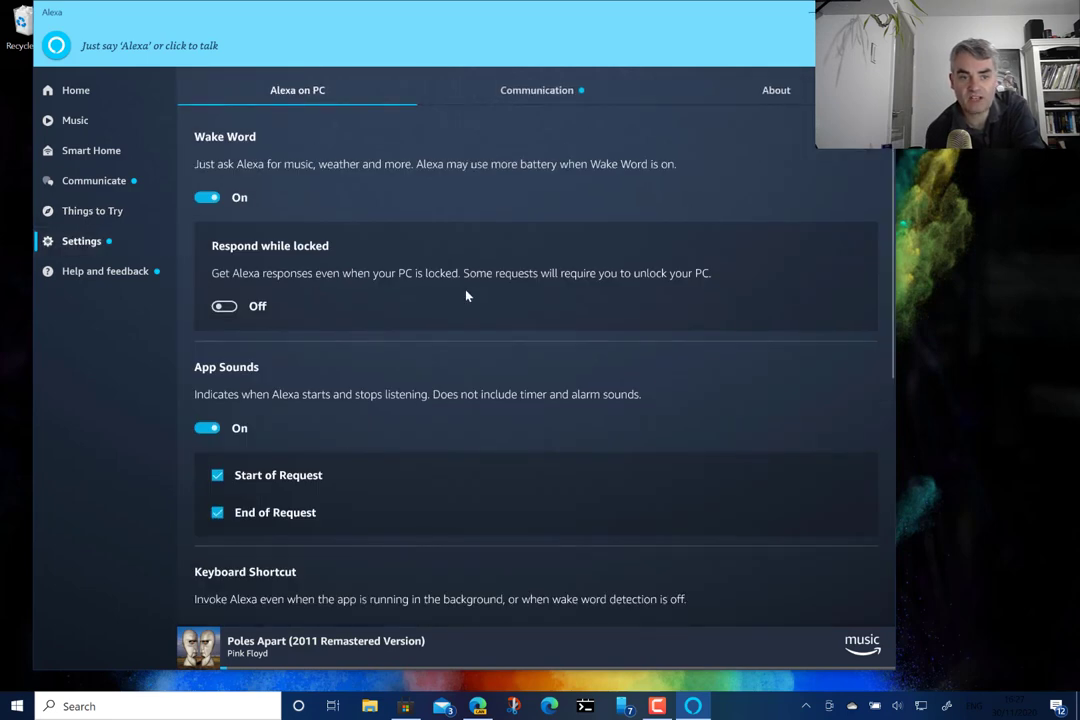